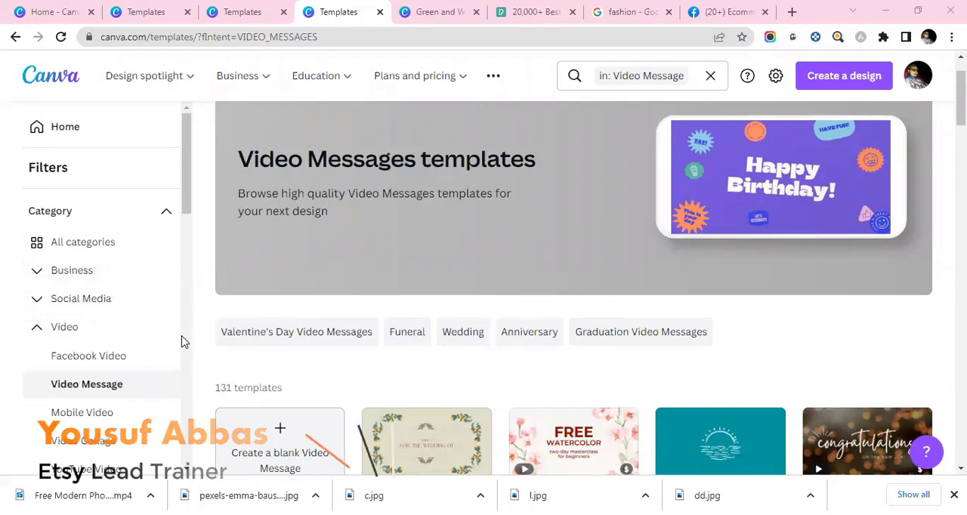
# - Show the Facebook Video template category and look through its designs for a product promotion
pyautogui.click(87, 356)
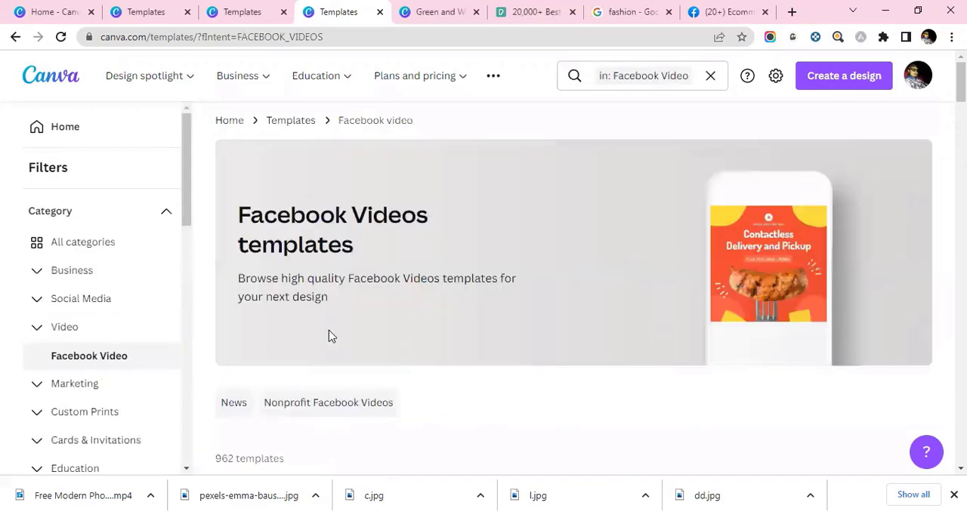
pyautogui.scroll(-6, 337, 311)
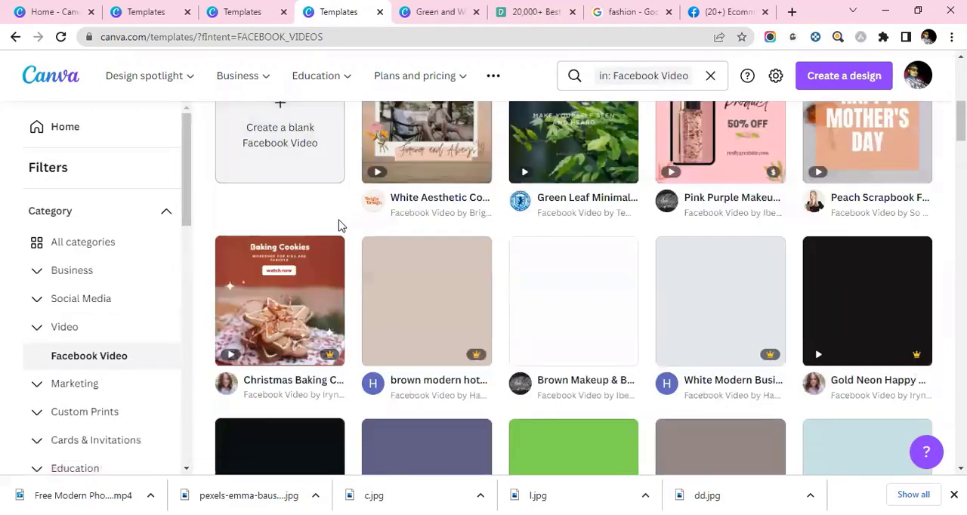
pyautogui.scroll(2, 339, 222)
pyautogui.scroll(-1, 468, 232)
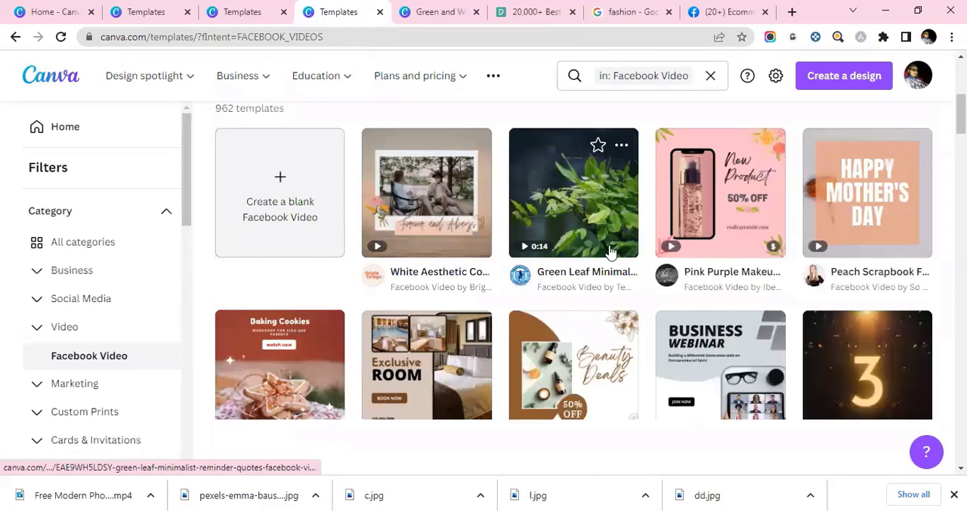
pyautogui.scroll(-1, 610, 249)
pyautogui.scroll(-1, 440, 250)
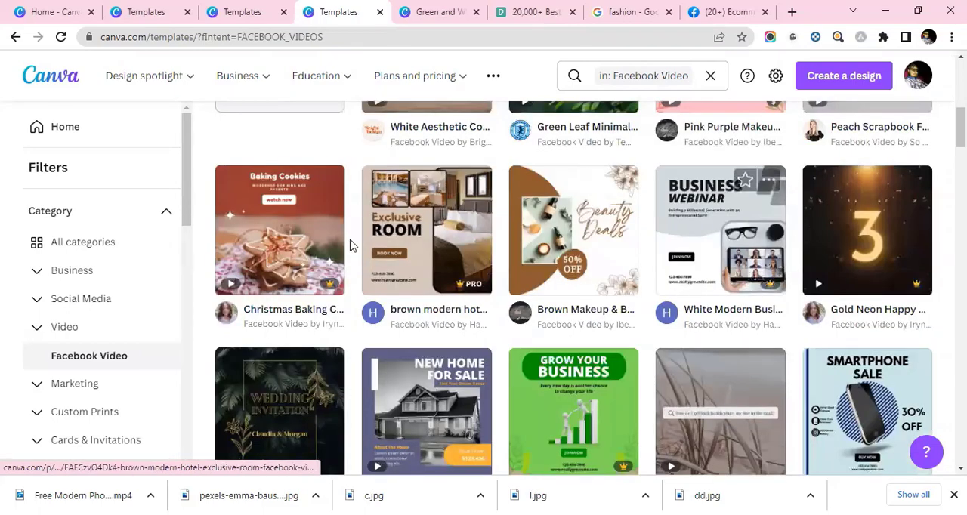
pyautogui.scroll(-1, 266, 262)
pyautogui.scroll(1, 355, 242)
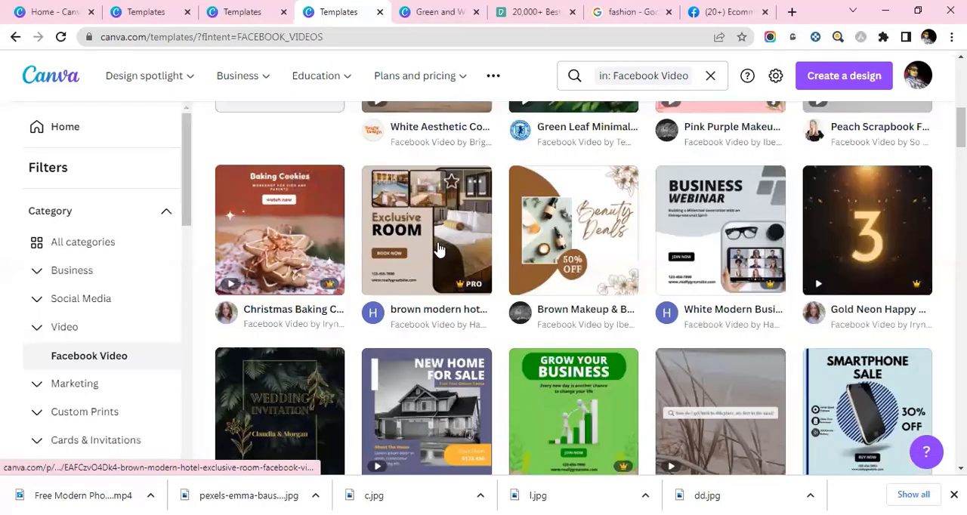
pyautogui.scroll(3, 621, 256)
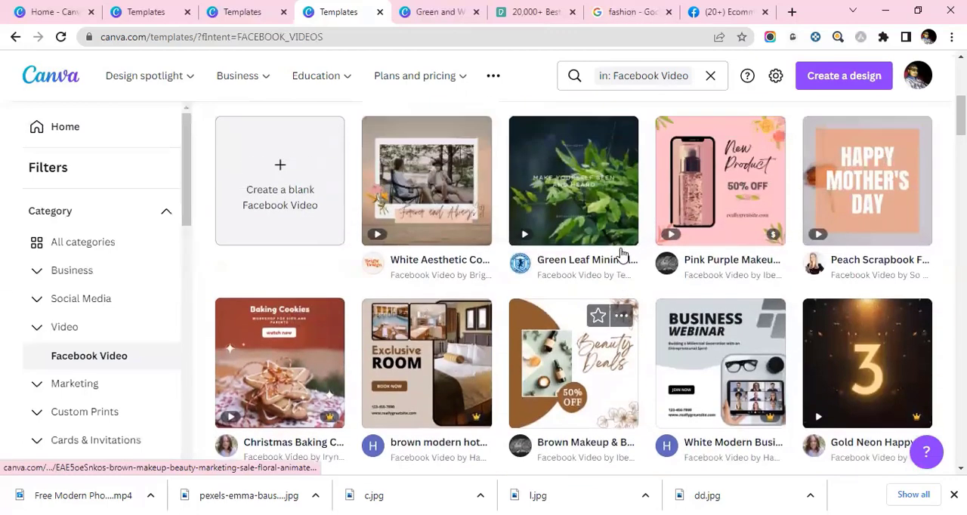
# - Open the Brown Makeup & Beauty Marketing Sale Floral template from the Facebook Video designs for customizing
pyautogui.scroll(-2, 624, 260)
pyautogui.scroll(-1, 624, 261)
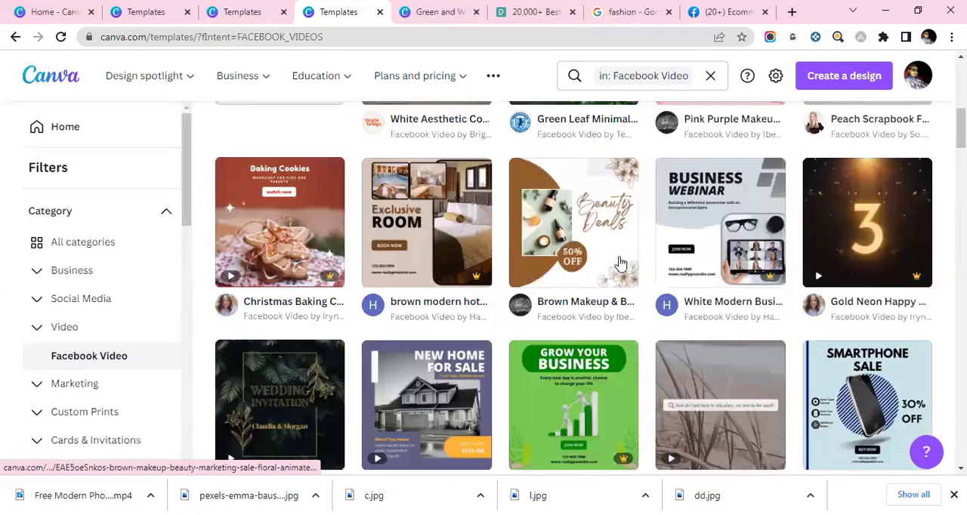
pyautogui.scroll(-5, 621, 262)
pyautogui.scroll(8, 616, 302)
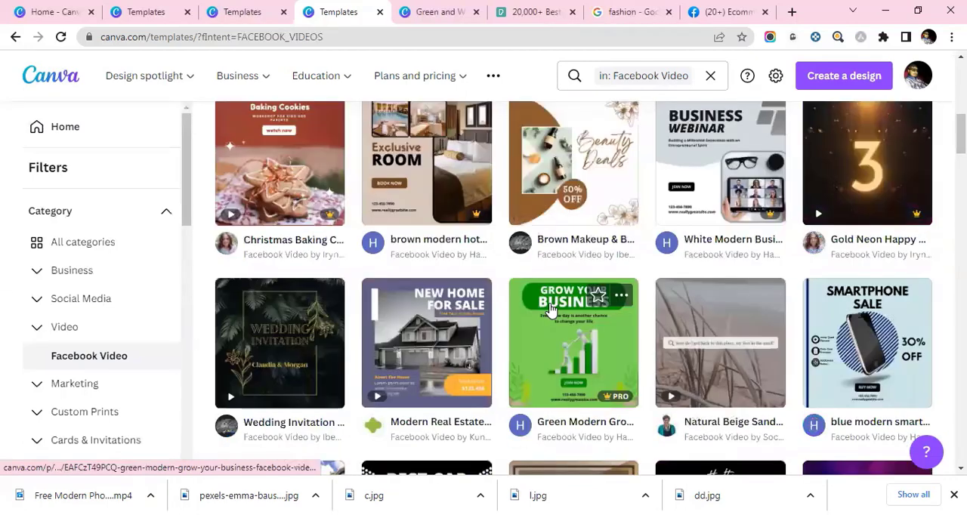
pyautogui.click(620, 365)
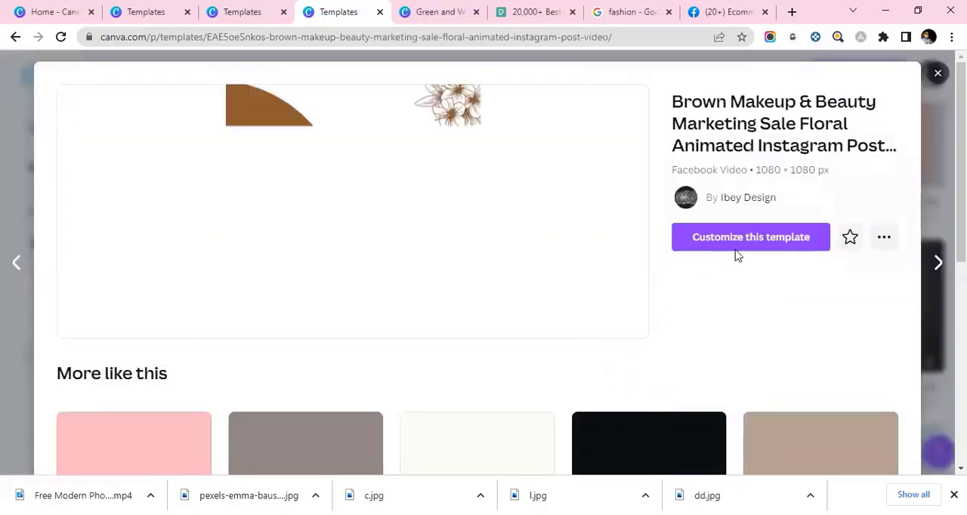
pyautogui.click(738, 240)
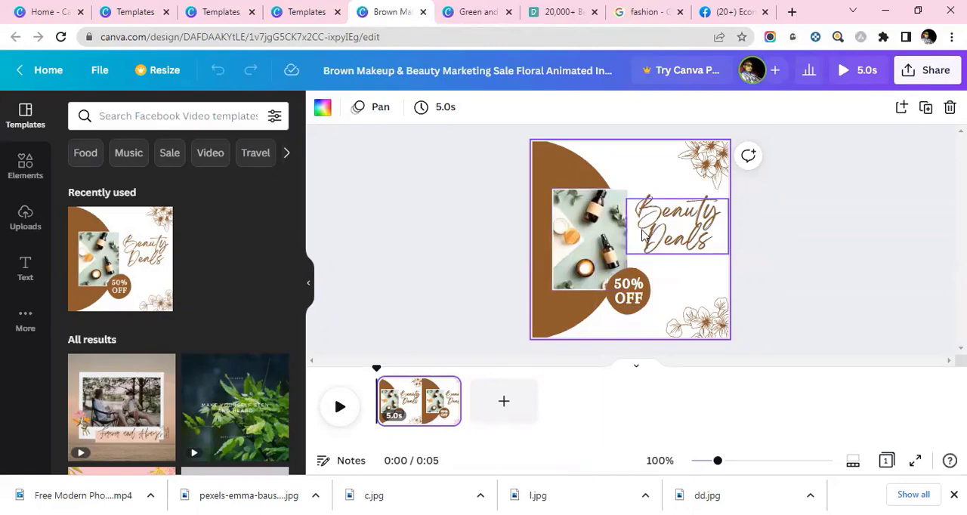
# - Delete the beauty product photo from its frame and fill the frame with the uploaded table lamp image
pyautogui.click(608, 244)
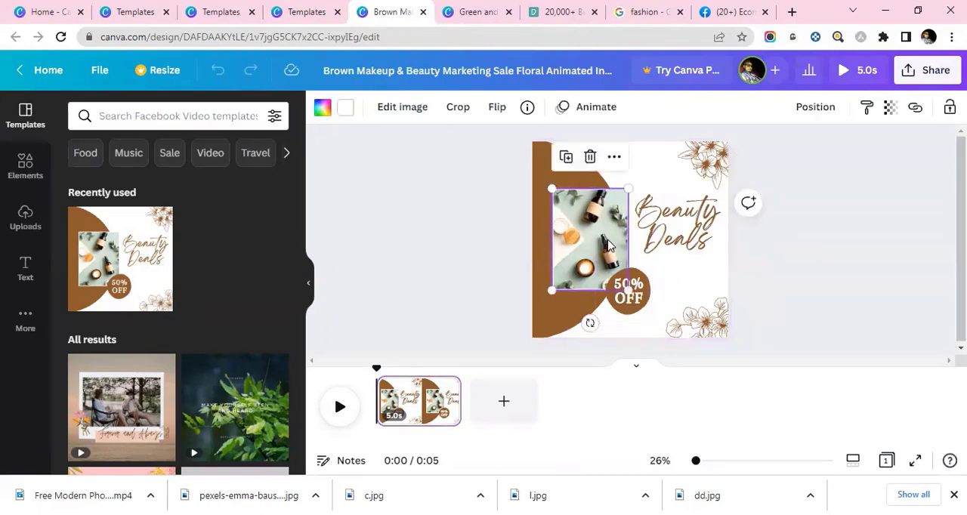
pyautogui.click(590, 156)
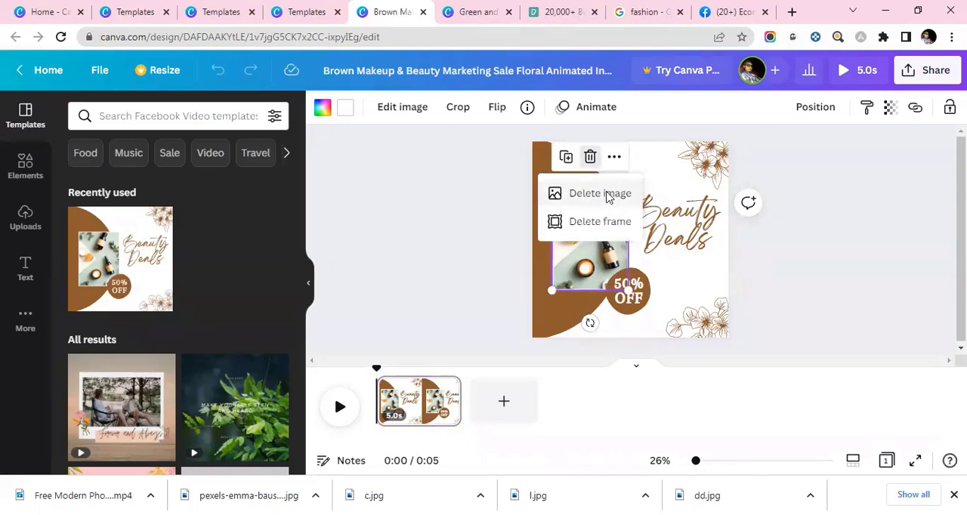
pyautogui.click(599, 194)
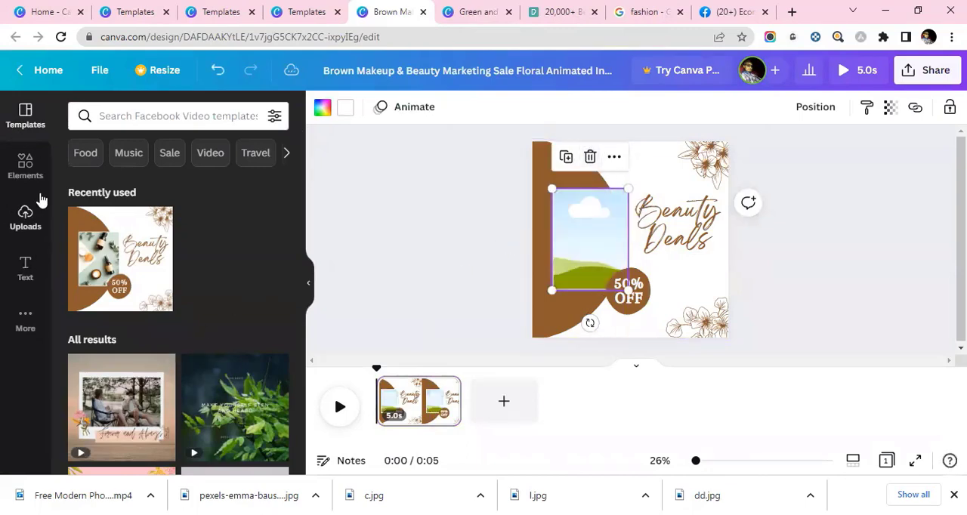
pyautogui.click(25, 215)
pyautogui.scroll(-1, 223, 329)
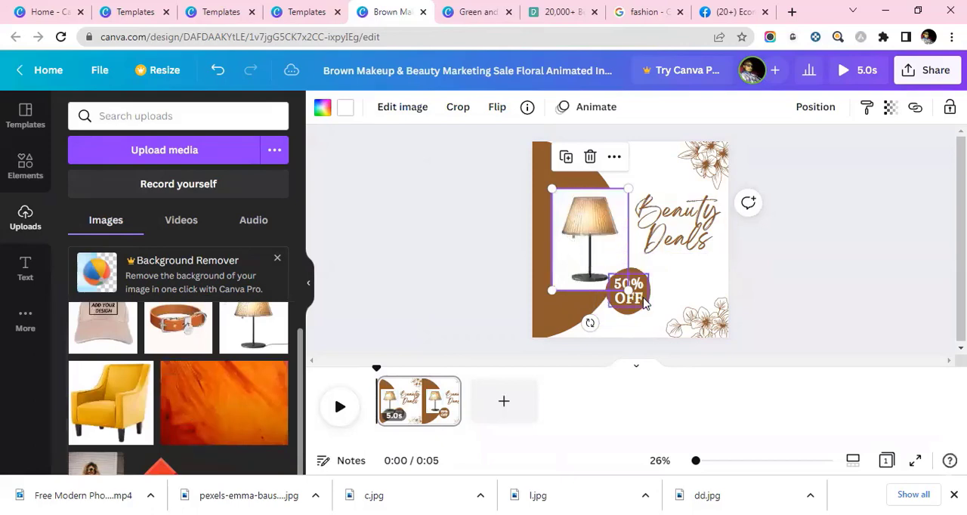
pyautogui.click(665, 227)
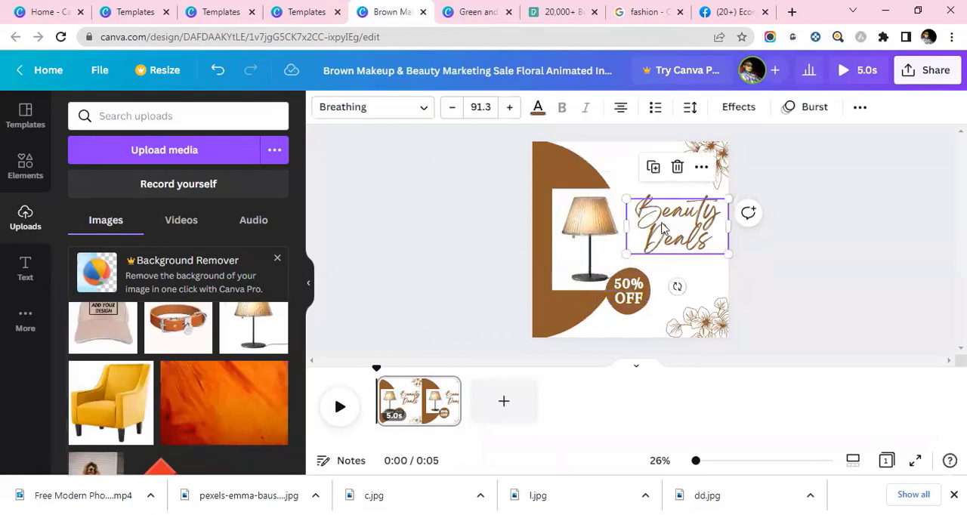
pyautogui.click(677, 167)
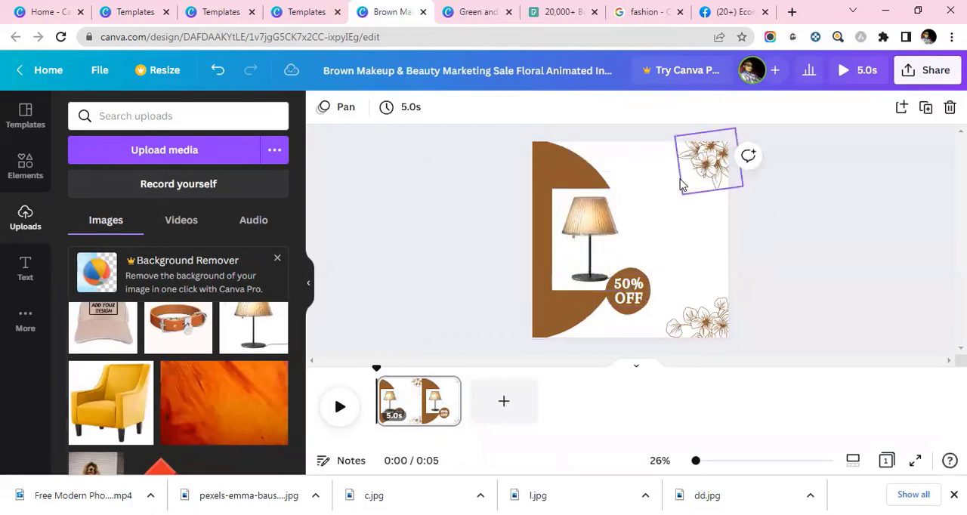
pyautogui.hotkey('ctrl', 'z')
# - Change the "Beauty Deals" text beside the lamp to "Beautiful Lamp Shade", with Lamp and Shade as separate words
pyautogui.click(660, 224)
pyautogui.click(698, 233)
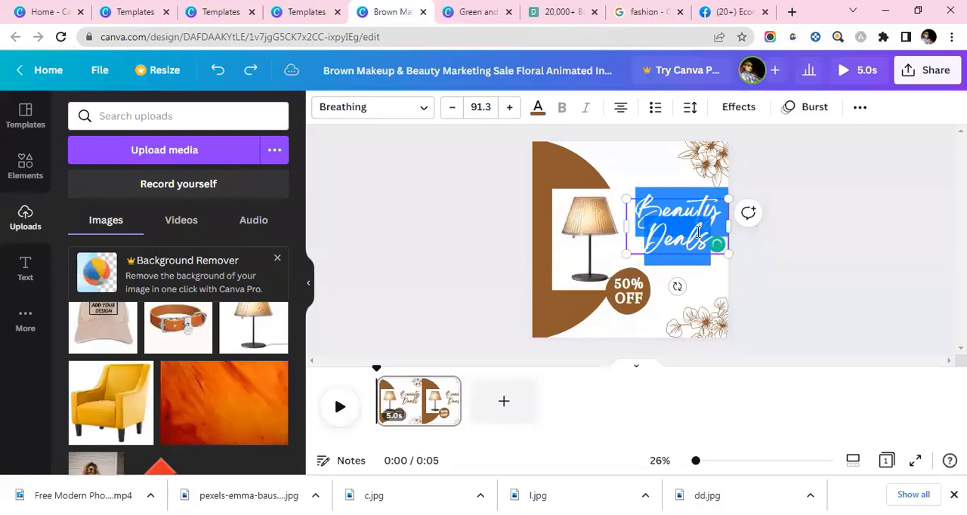
pyautogui.click(698, 233)
pyautogui.doubleClick(698, 232)
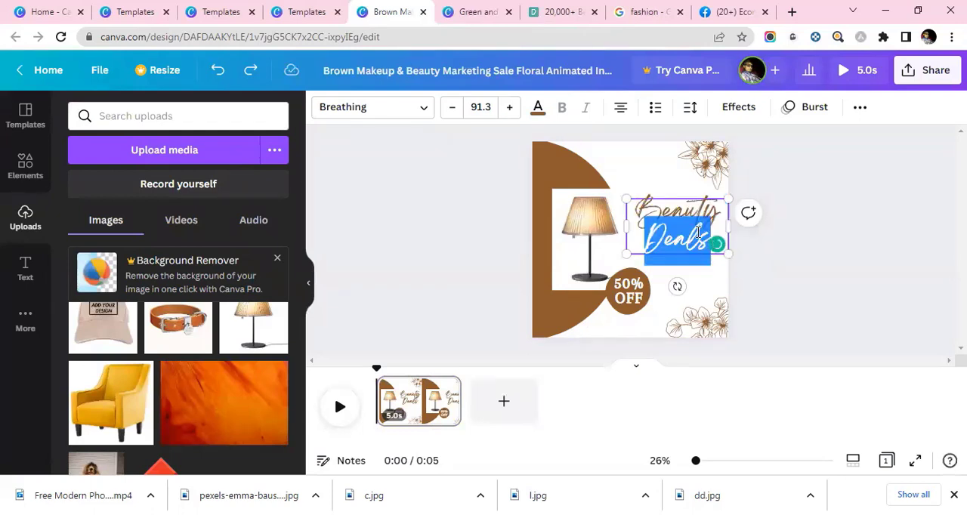
pyautogui.click(698, 233)
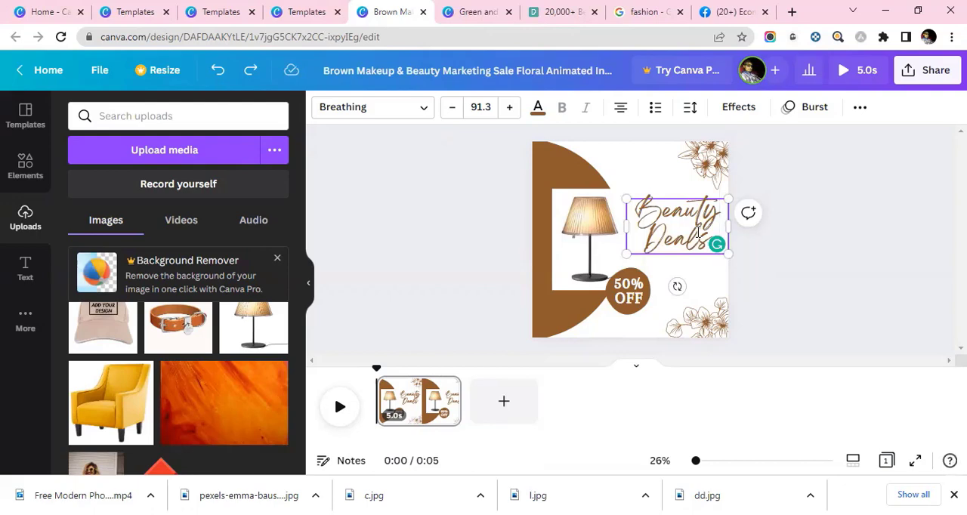
pyautogui.press('BackSpace')
pyautogui.write('iful')
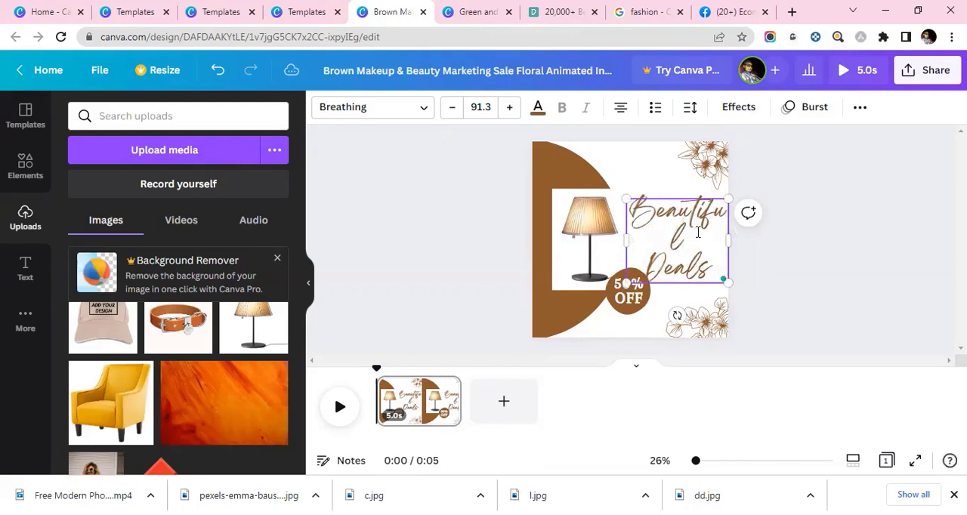
pyautogui.hotkey('ctrl', 'shift', 'Left')
pyautogui.write('Lamp')
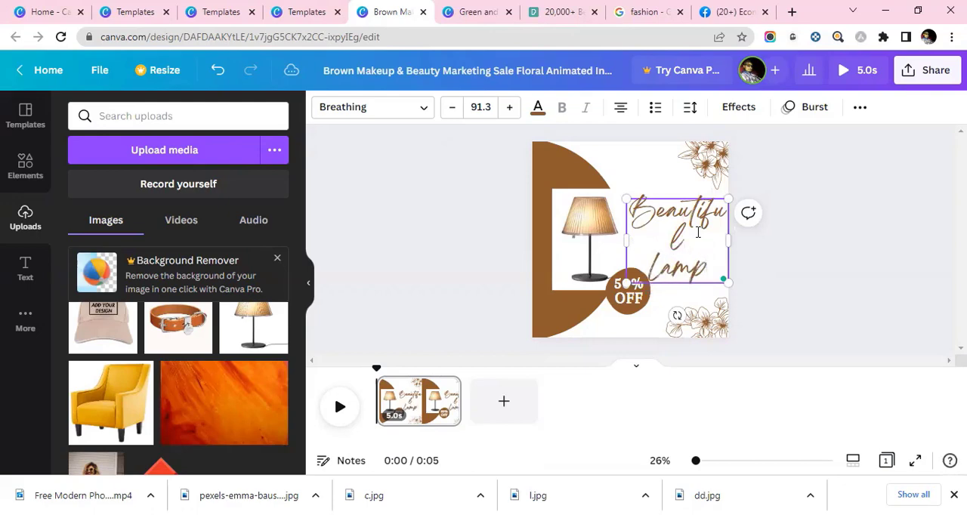
pyautogui.write('Sha')
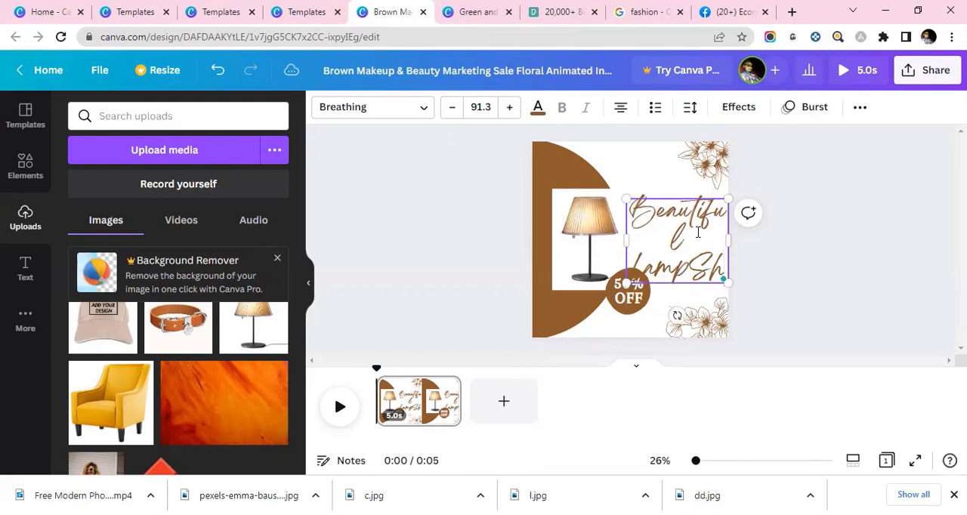
pyautogui.write('de')
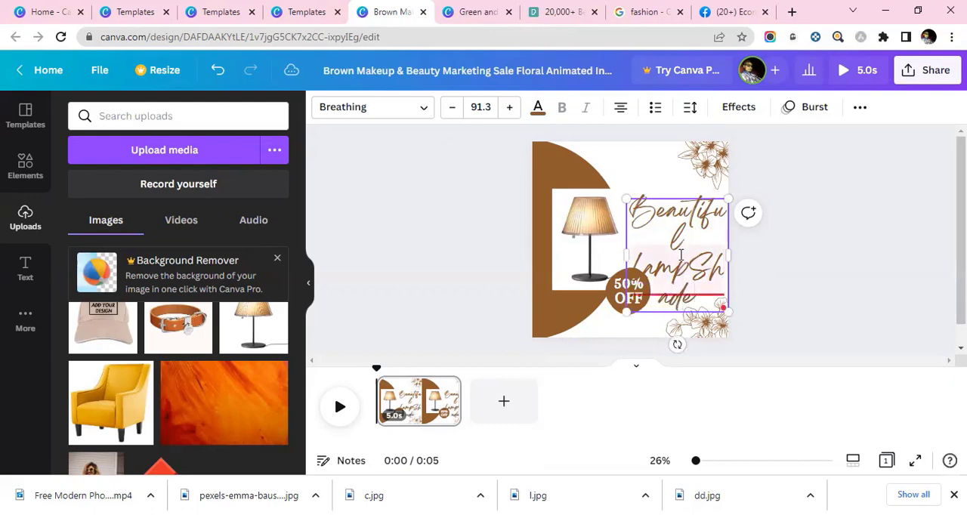
pyautogui.click(689, 266)
# - Reduce the font size of the whole "Beautiful Lamp Shade" text to 74.3
pyautogui.hotkey('ctrl', 'a')
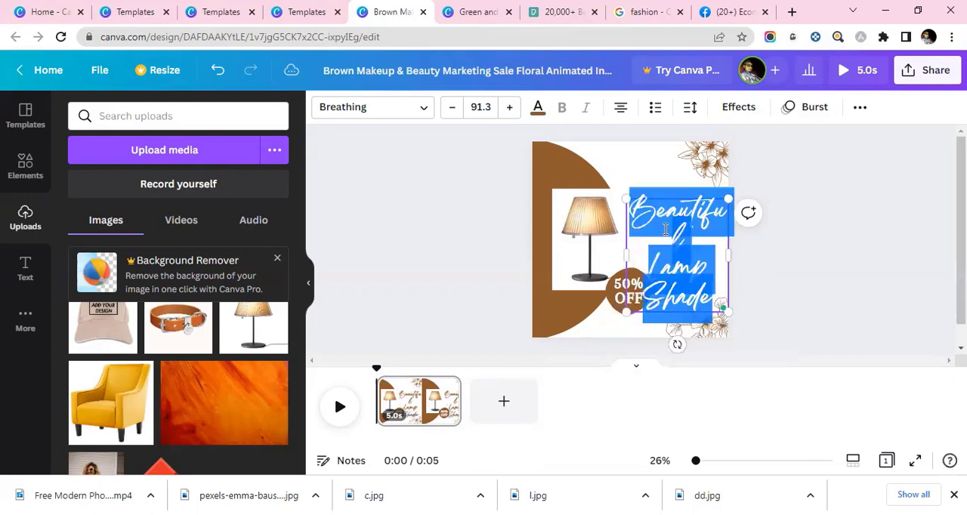
pyautogui.click(453, 110)
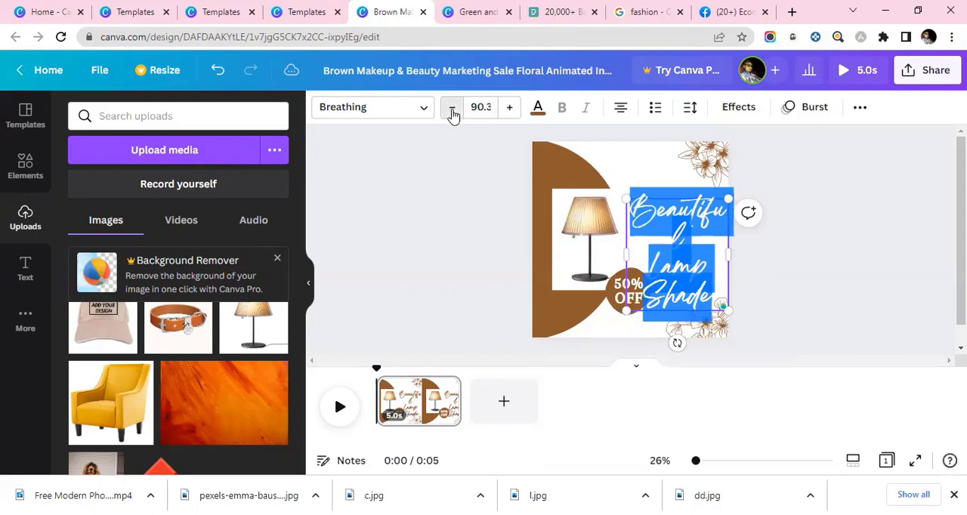
pyautogui.click(452, 110)
pyautogui.click(452, 110)
pyautogui.click(453, 110)
pyautogui.click(452, 111)
pyautogui.click(452, 110)
pyautogui.click(453, 110)
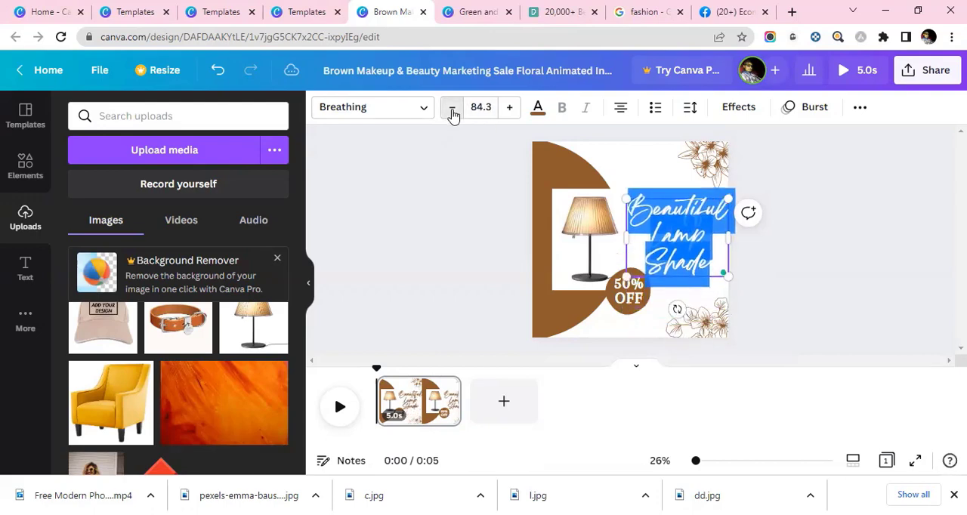
pyautogui.click(453, 110)
pyautogui.click(452, 110)
pyautogui.click(453, 110)
pyautogui.click(453, 110)
pyautogui.click(452, 110)
pyautogui.click(452, 110)
pyautogui.click(452, 110)
pyautogui.click(452, 110)
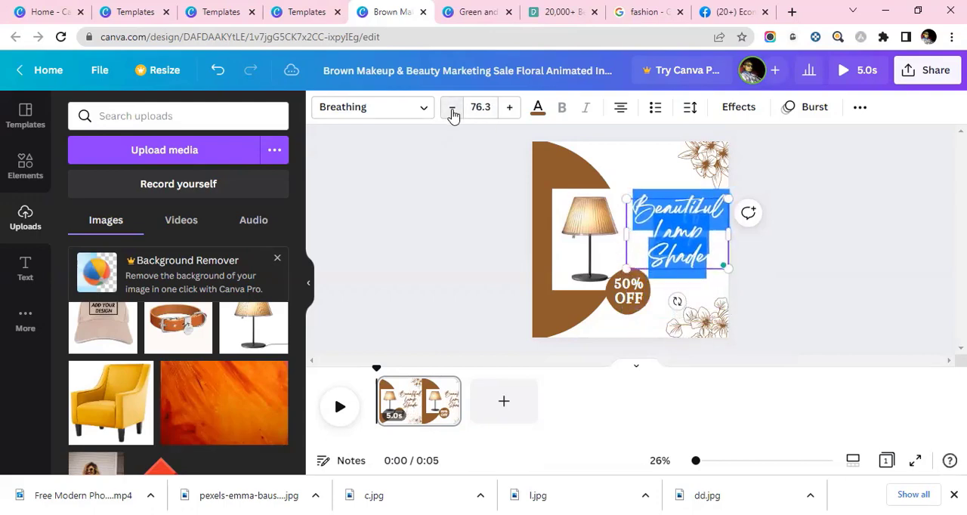
pyautogui.click(453, 110)
pyautogui.click(453, 110)
pyautogui.click(707, 253)
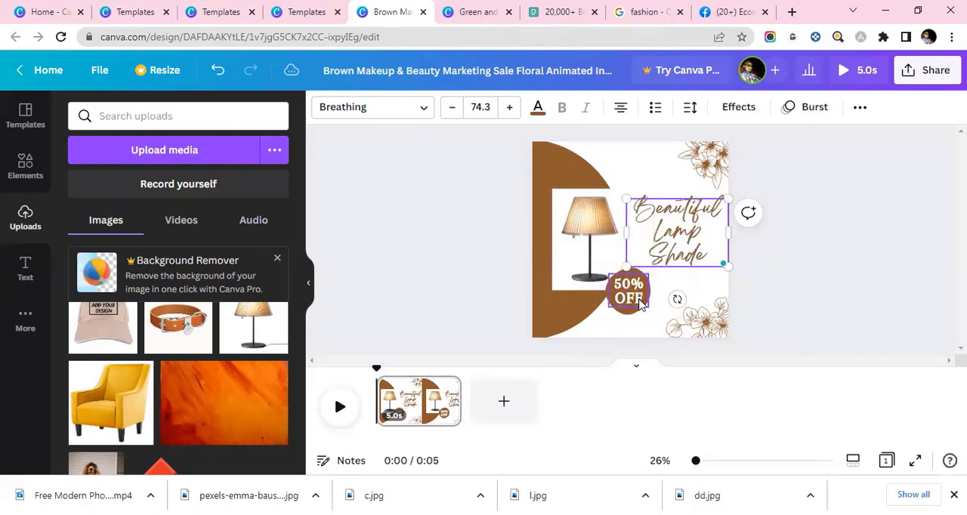
pyautogui.click(643, 179)
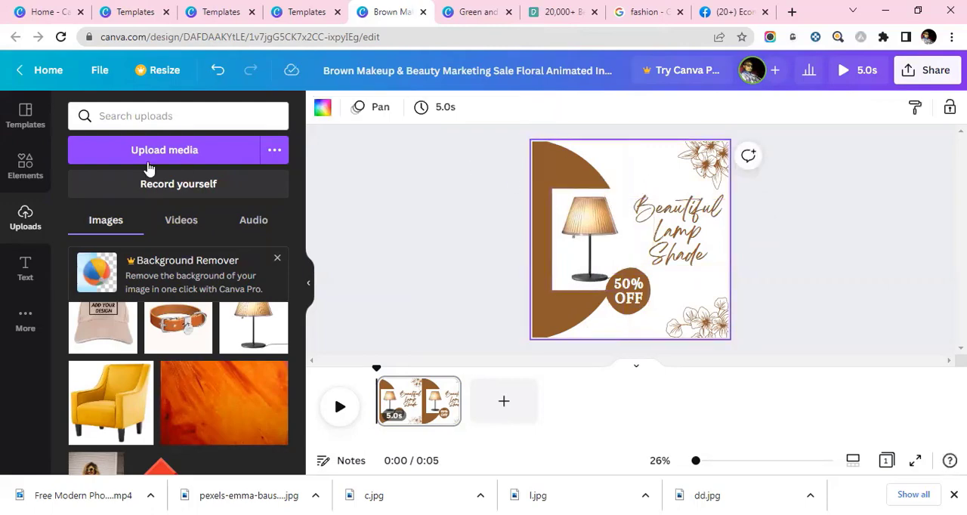
# - Add a heading above the "Beautiful Lamp Shade" text, change its wording to "ABC STORE" and select all of it
pyautogui.click(23, 271)
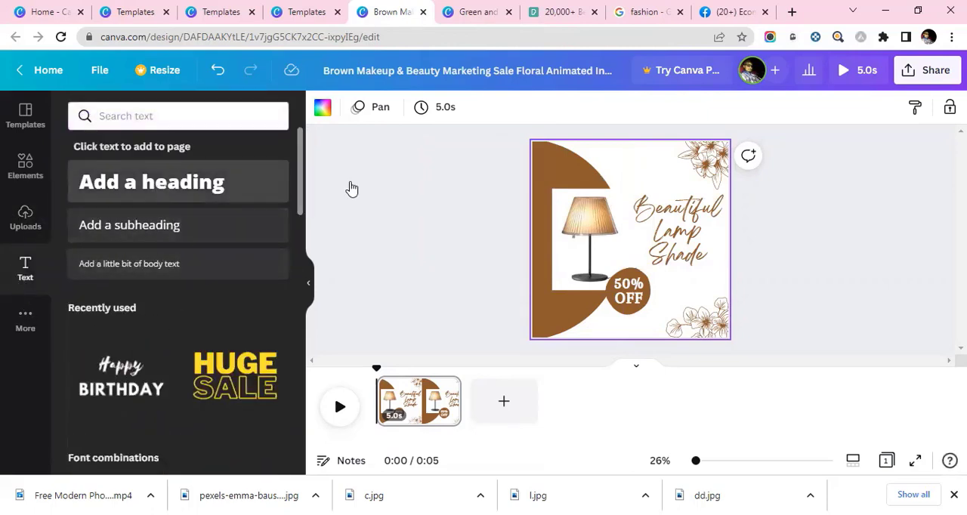
pyautogui.moveTo(151, 182); pyautogui.dragTo(625, 168)
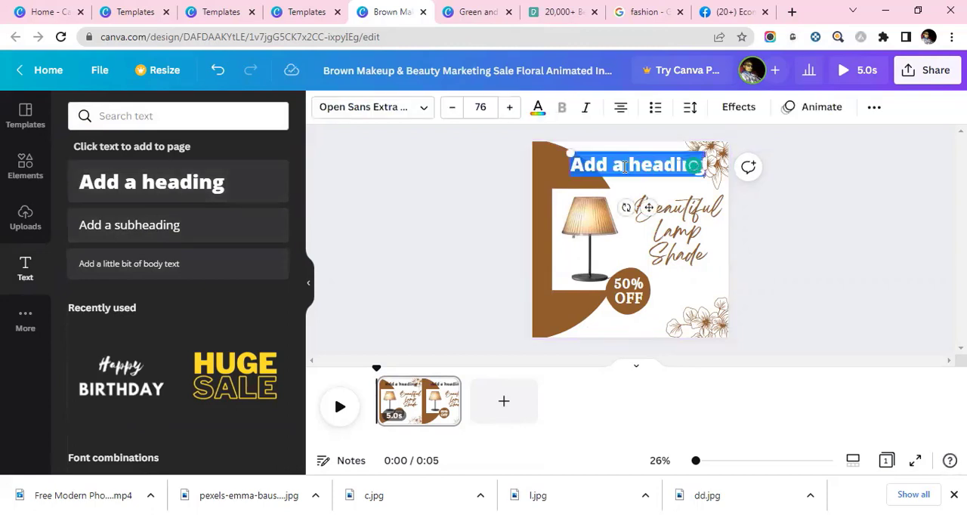
pyautogui.write('ACR')
pyautogui.press('BackSpace')
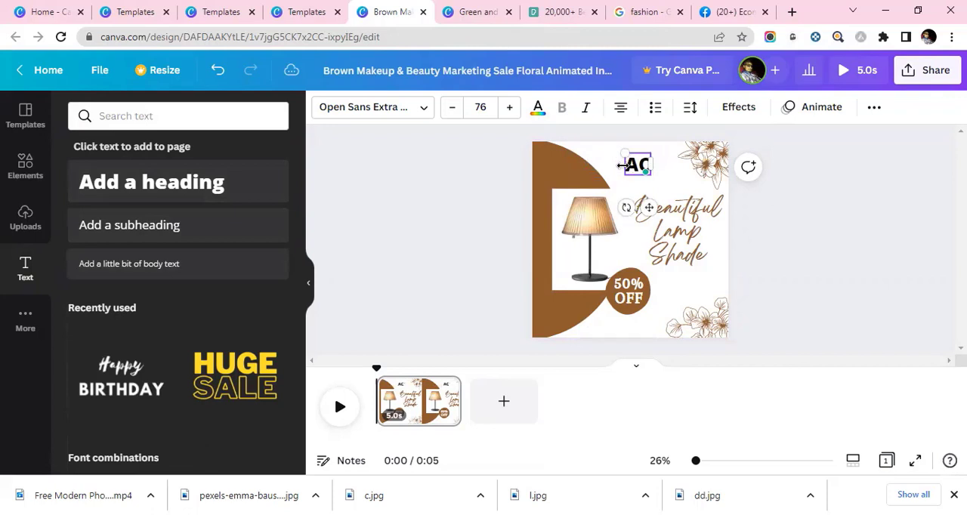
pyautogui.press('BackSpace')
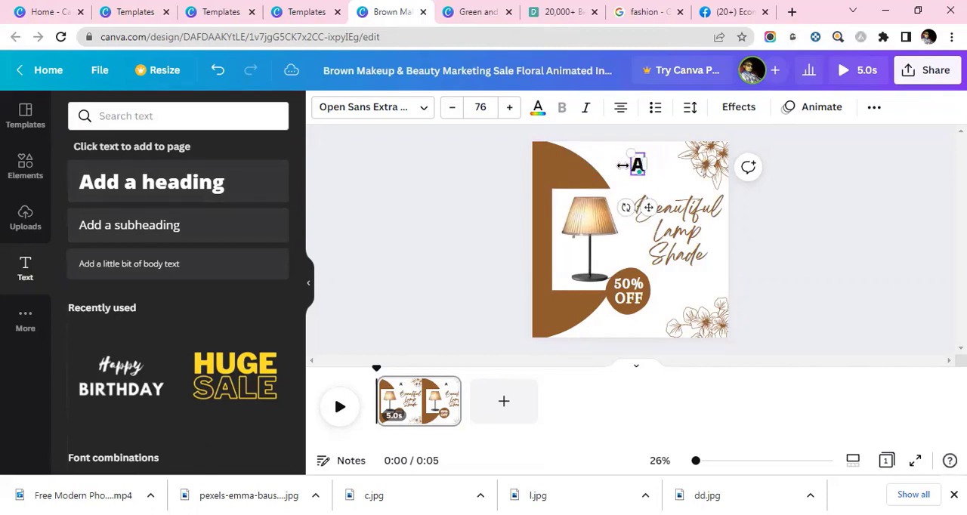
pyautogui.write('BC S')
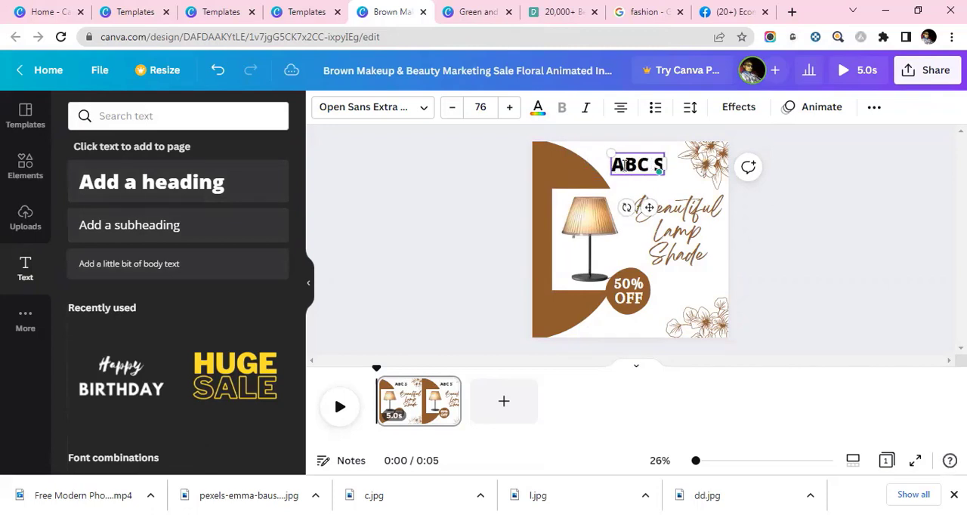
pyautogui.write('TORE')
pyautogui.hotkey('ctrl', 'a')
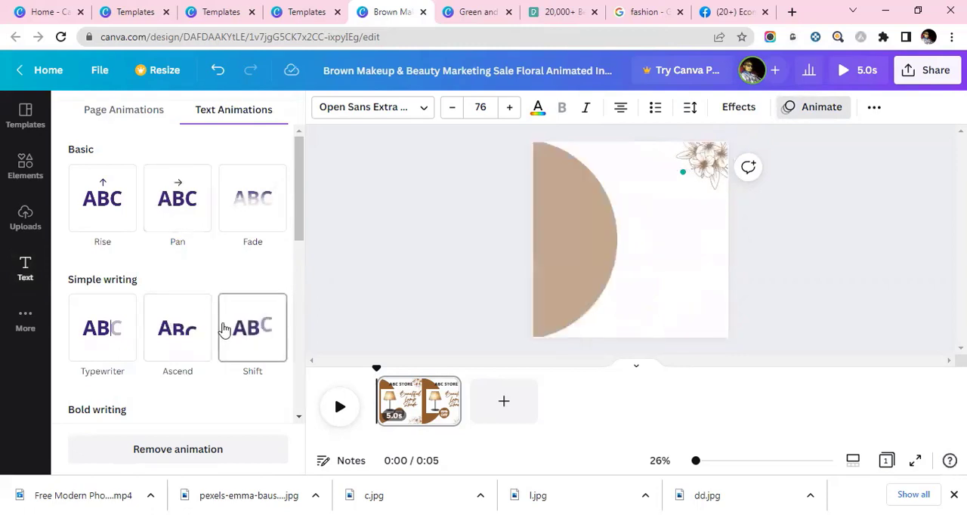
# - Apply the Bounce text animation to the "ABC STORE" heading
pyautogui.scroll(-3, 219, 321)
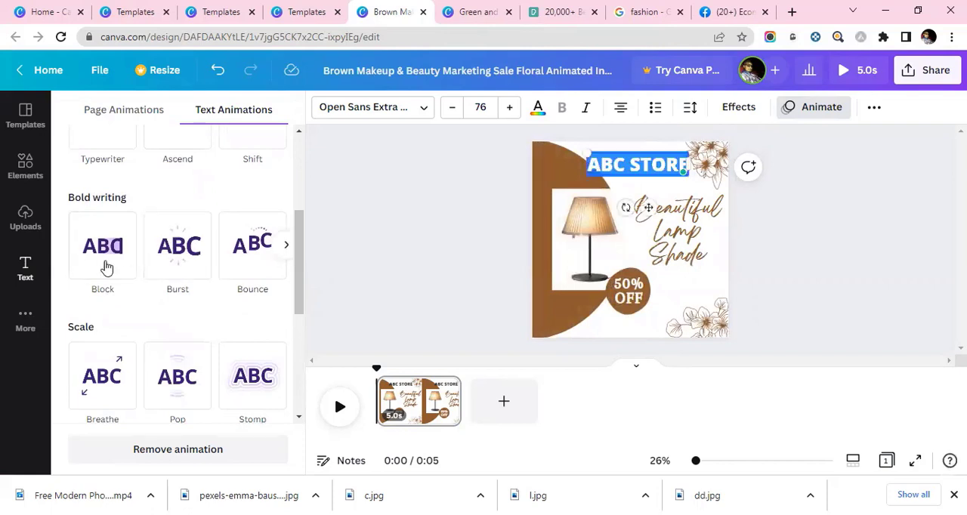
pyautogui.click(249, 261)
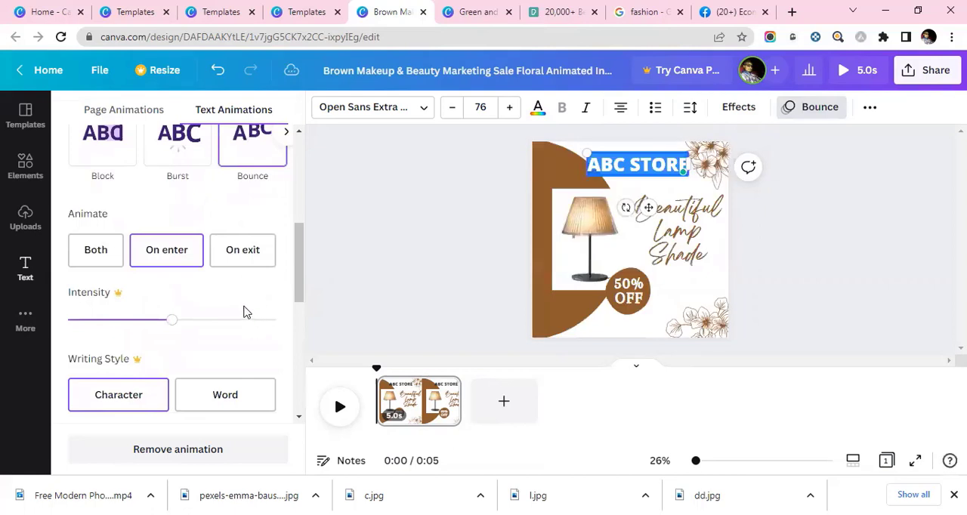
# - Recolour the whole "ABC STORE" heading, trying dark grey, black and pale beige before choosing light orange from the default colours
pyautogui.click(668, 174)
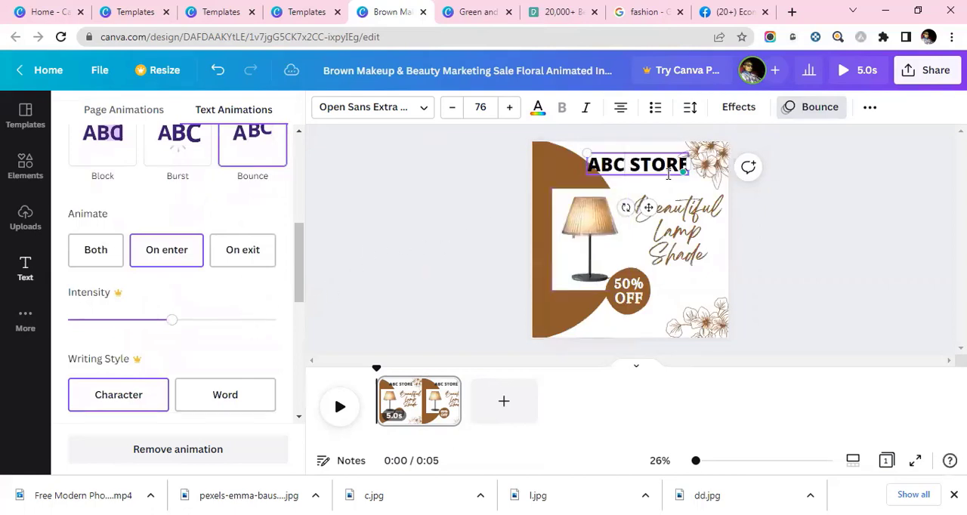
pyautogui.hotkey('ctrl', 'a')
pyautogui.click(538, 108)
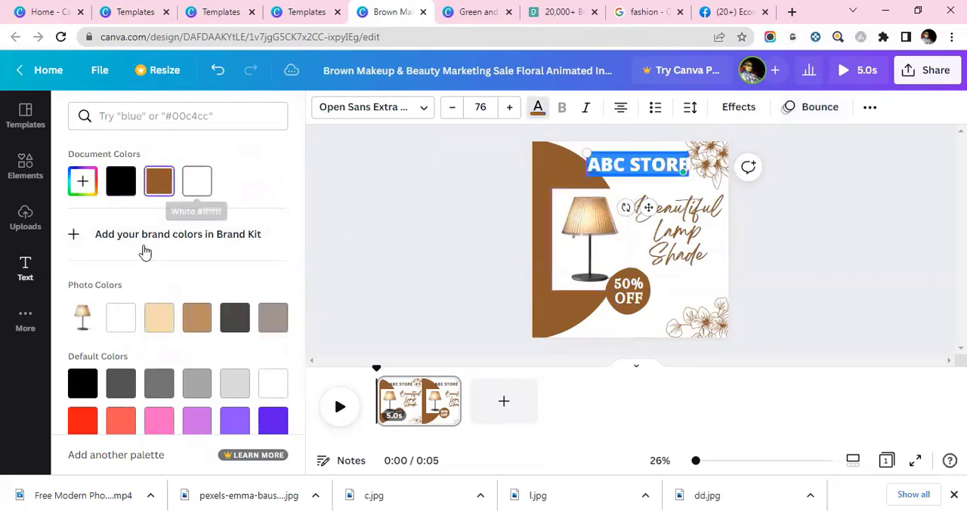
pyautogui.click(121, 383)
pyautogui.click(637, 162)
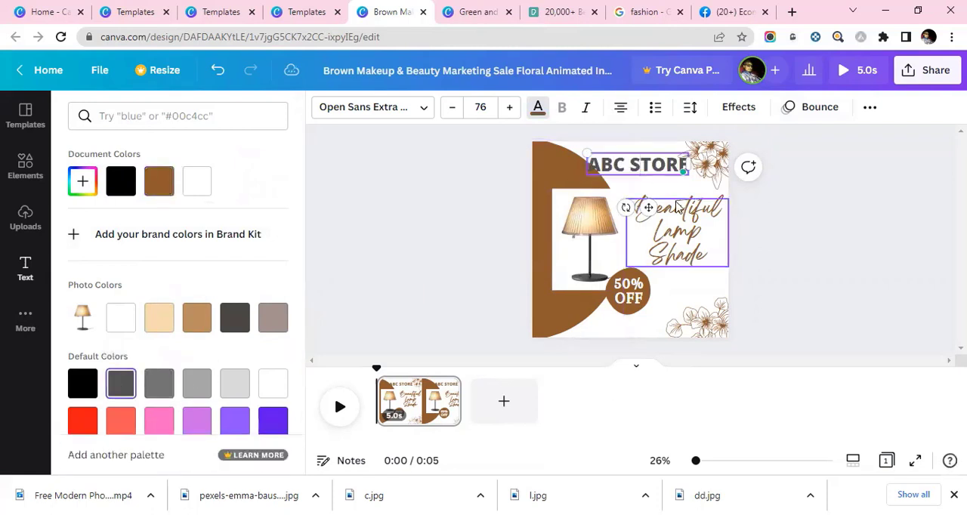
pyautogui.click(124, 183)
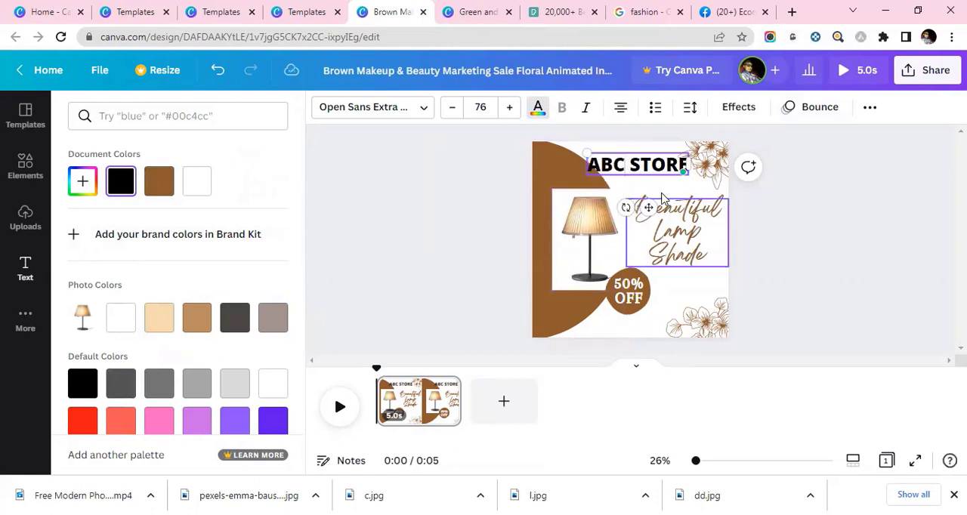
pyautogui.click(158, 318)
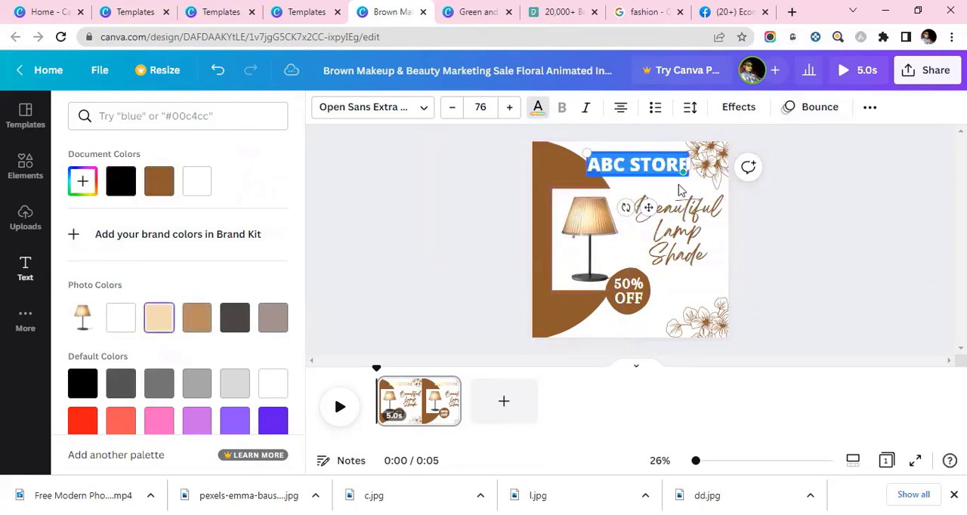
pyautogui.scroll(-3, 179, 298)
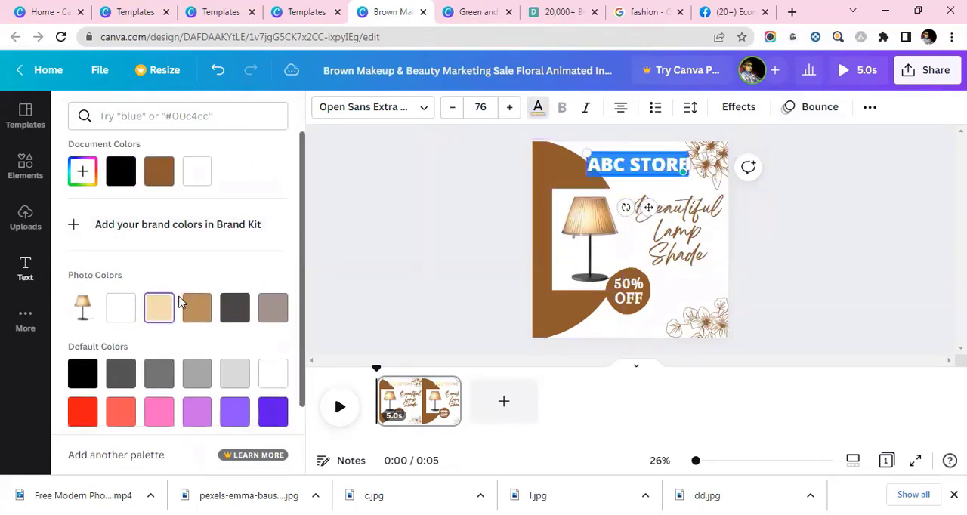
pyautogui.click(236, 408)
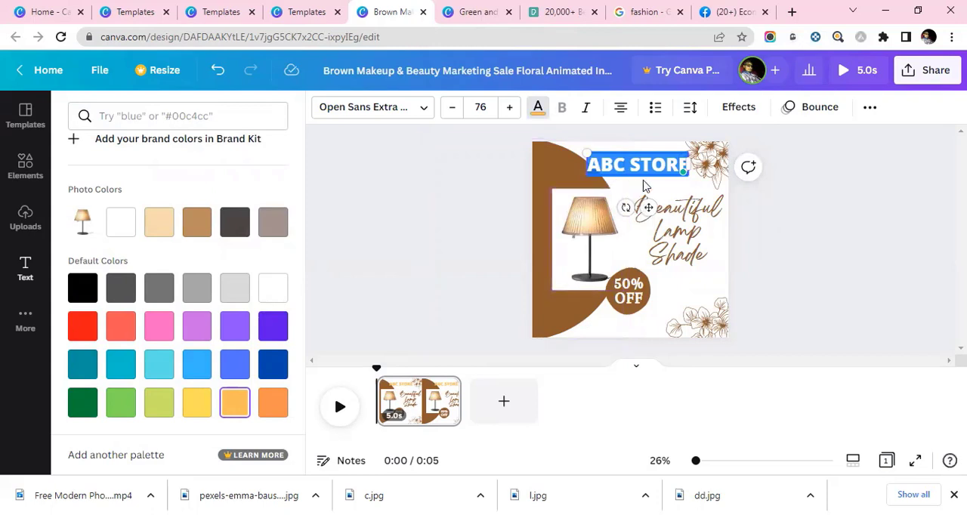
pyautogui.press('Escape')
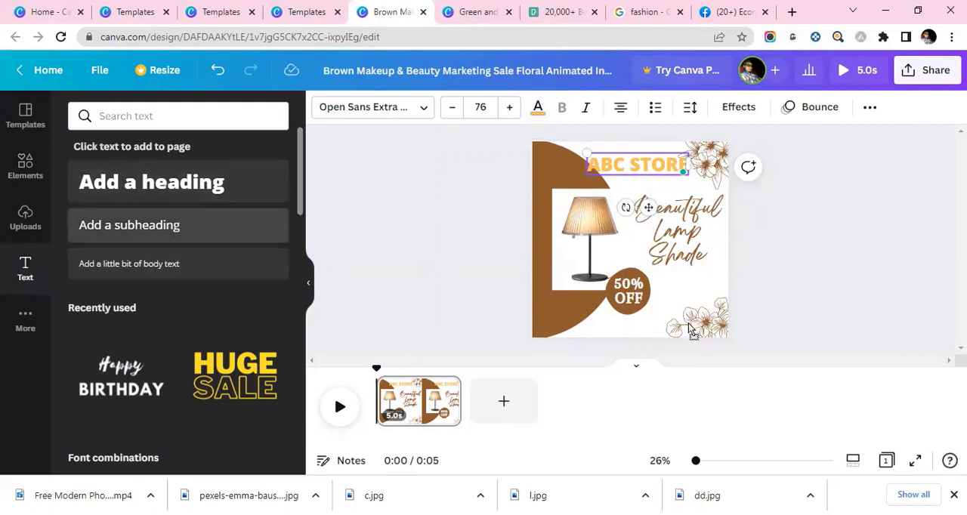
pyautogui.moveTo(646, 331); pyautogui.dragTo(646, 329)
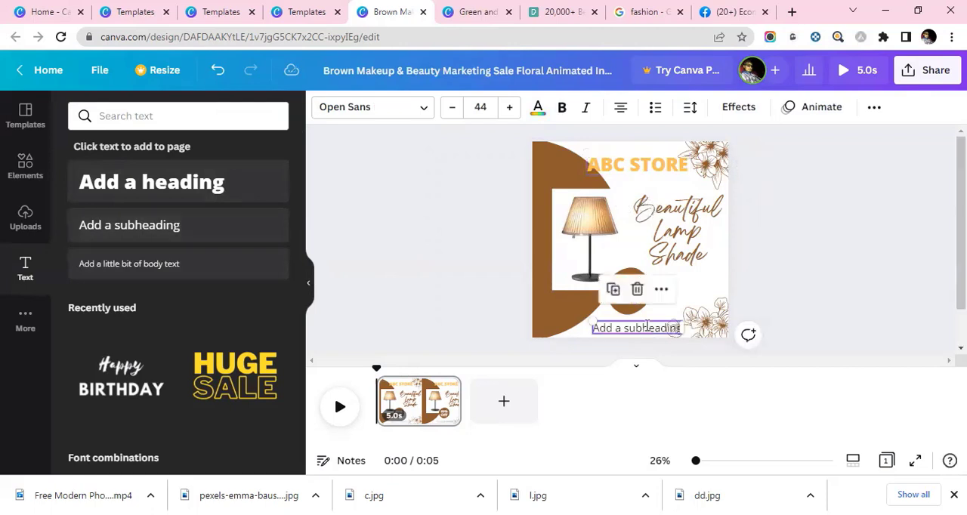
pyautogui.doubleClick(647, 326)
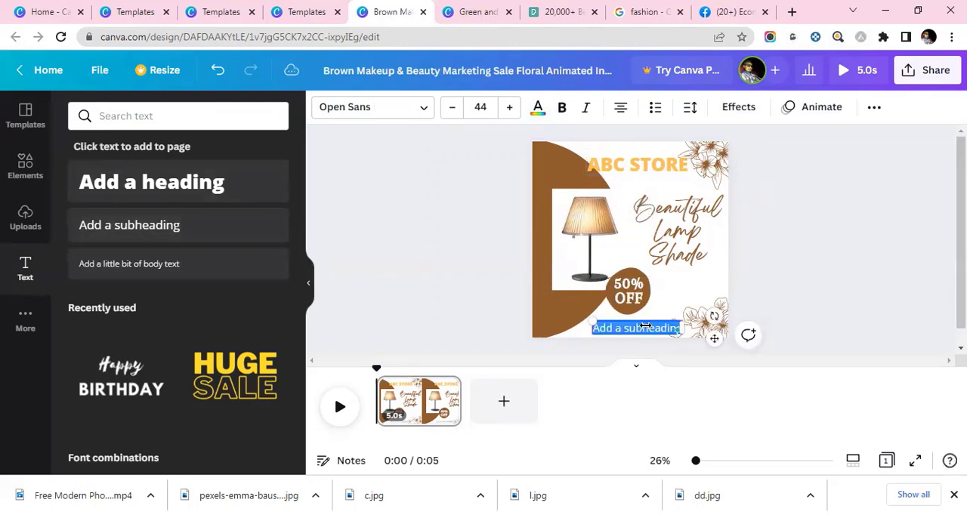
pyautogui.write('abc.com')
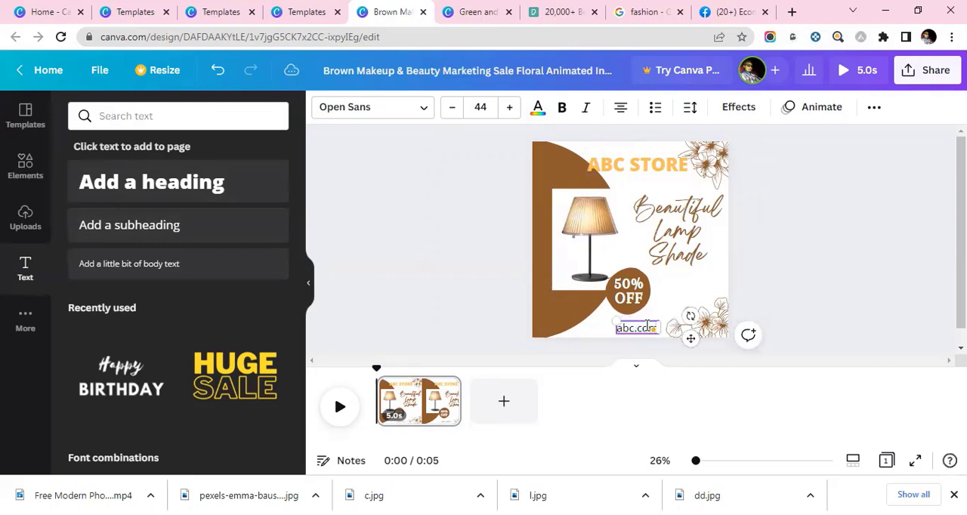
pyautogui.click(582, 339)
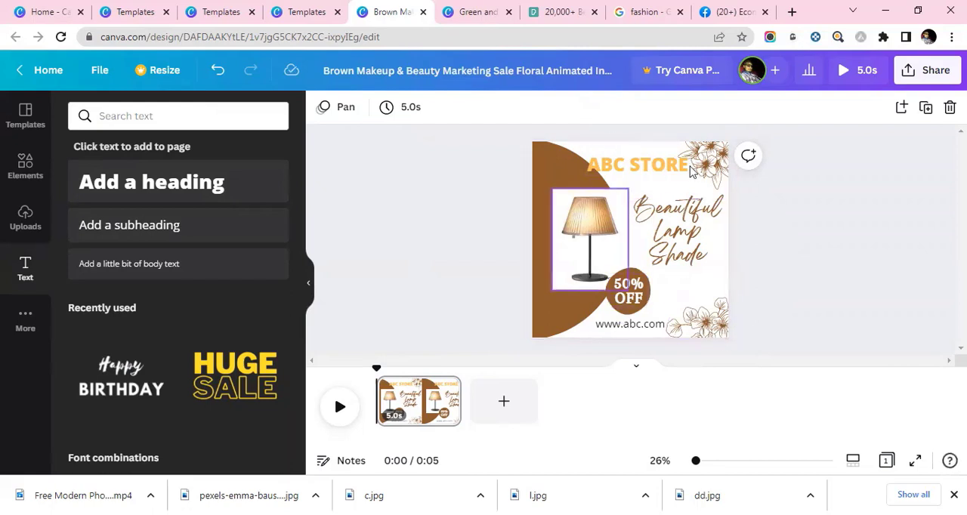
# - Preview the animated design and download it as an MP4 video
pyautogui.click(339, 406)
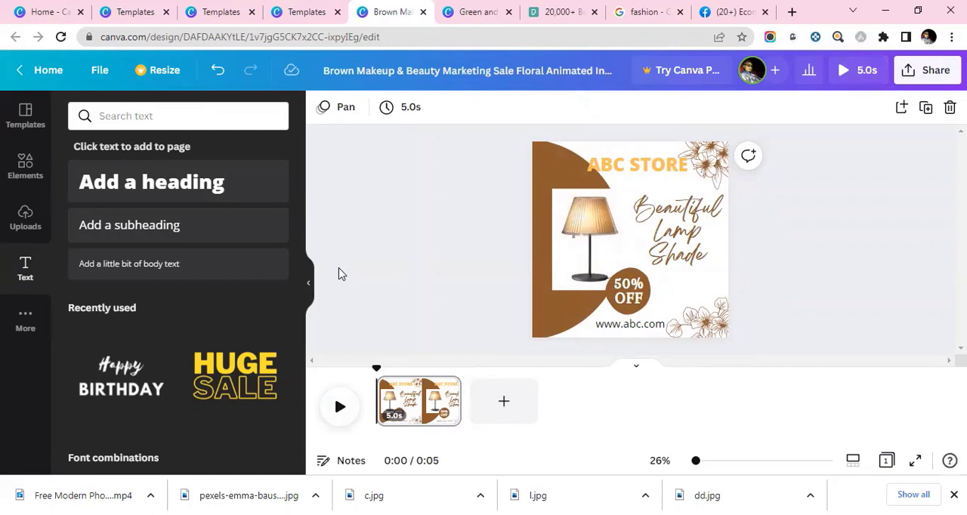
pyautogui.click(936, 75)
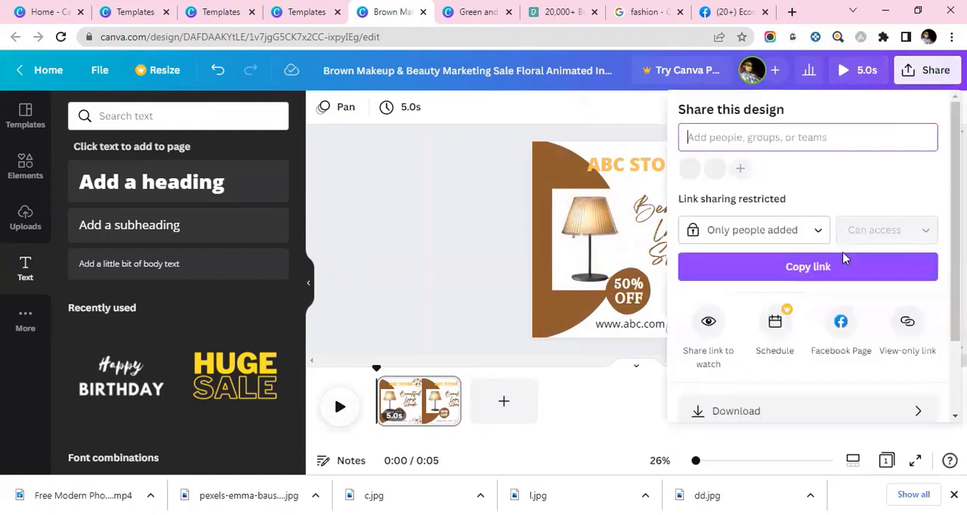
pyautogui.scroll(-3, 786, 299)
pyautogui.click(782, 317)
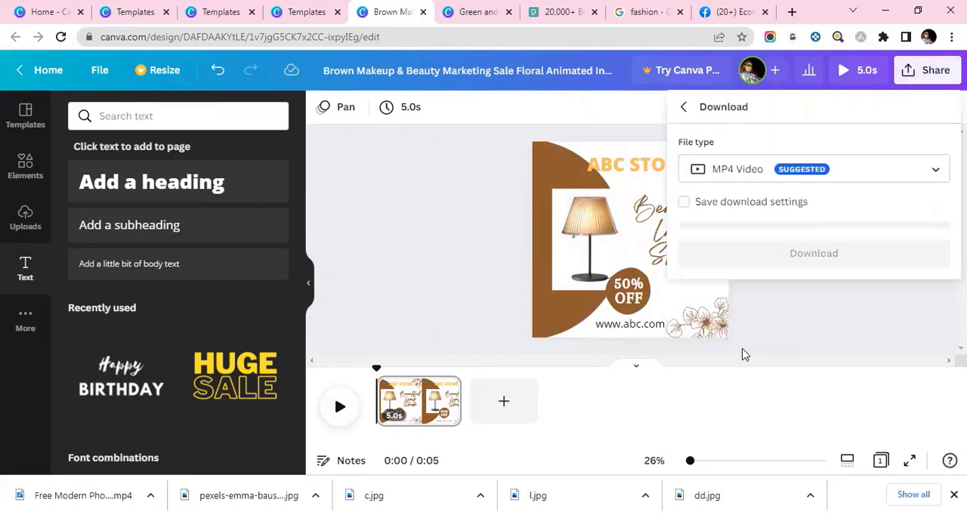
pyautogui.click(742, 256)
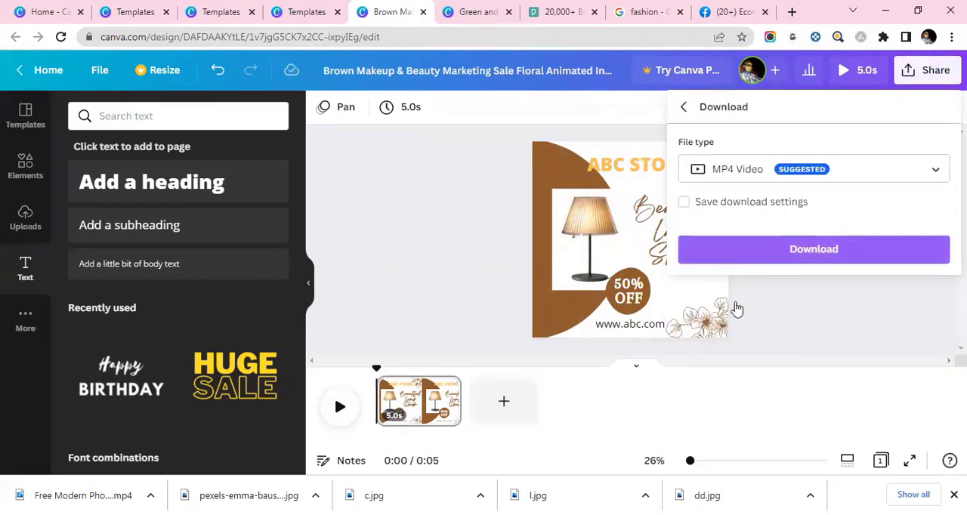